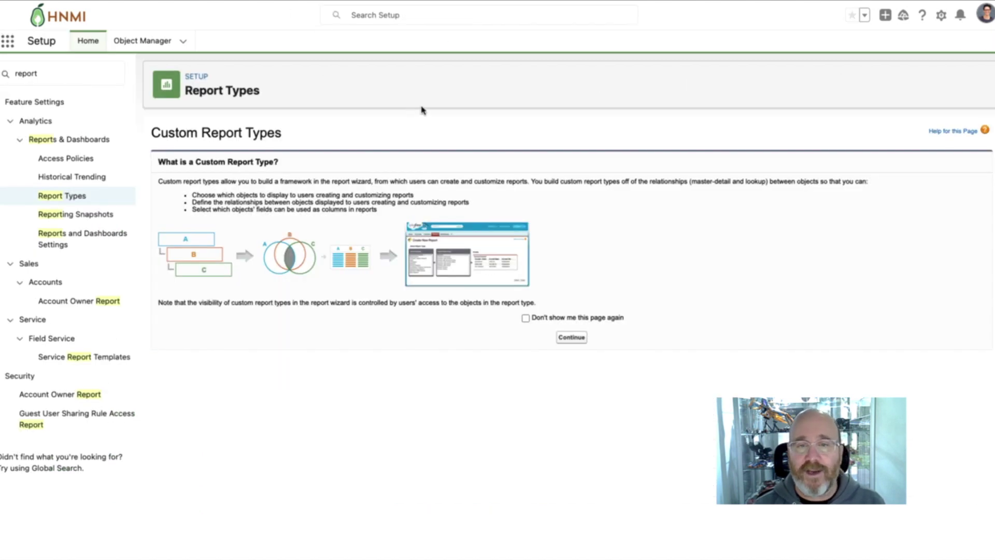
Select the Custom Report Types heading text on the Setup page.
{"action": "triple_click", "coordinate": [225, 133]}
Clear the selection on the Custom Report Types heading.
{"action": "left_click", "coordinate": [284, 135]}
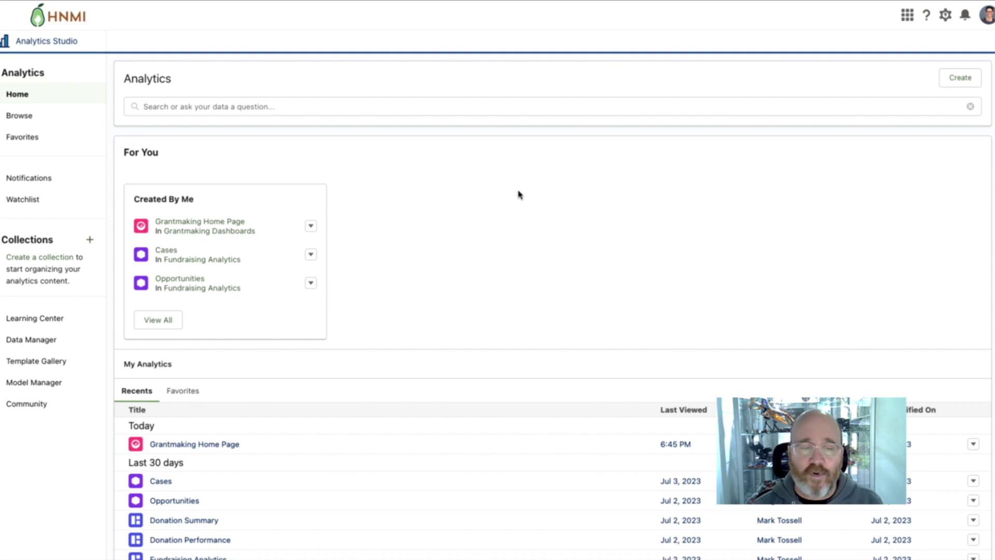
Open the Data Manager and move from Connections to the empty Recipes list.
{"action": "left_click", "coordinate": [41, 340]}
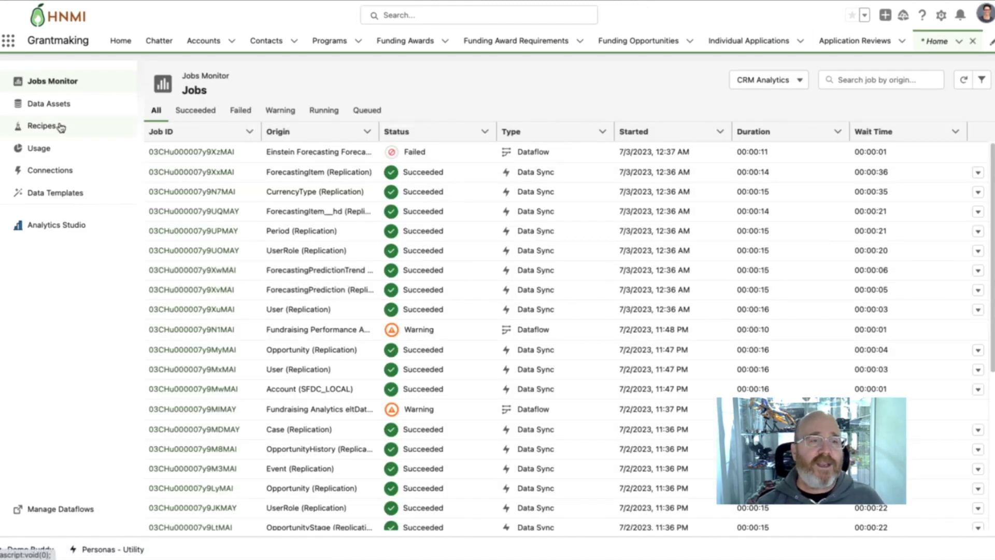
{"action": "left_click", "coordinate": [67, 174]}
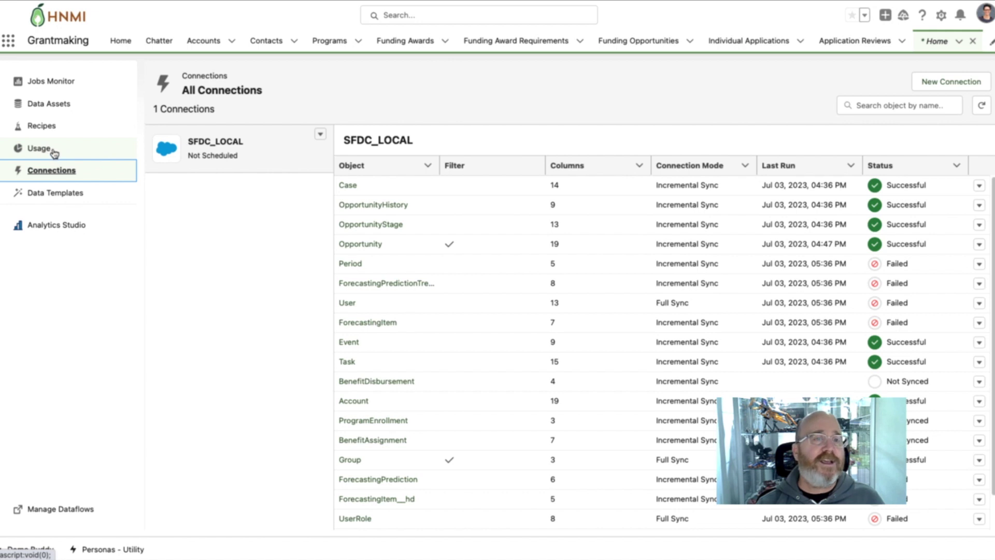
{"action": "left_click", "coordinate": [52, 128]}
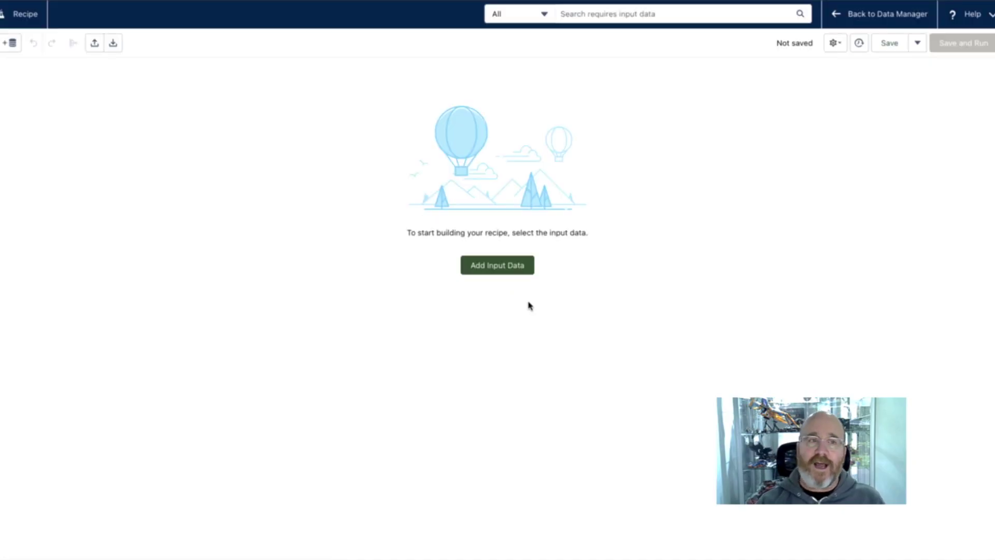
Filter the input data list to Salesforce objects only, excluding connected objects and datasets.
{"action": "left_click", "coordinate": [509, 269]}
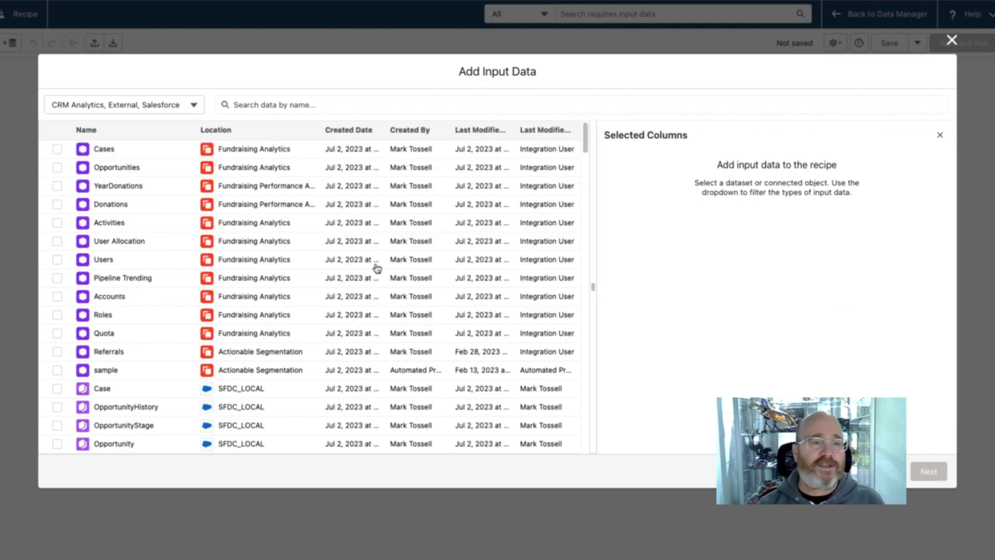
{"action": "left_click", "coordinate": [107, 105]}
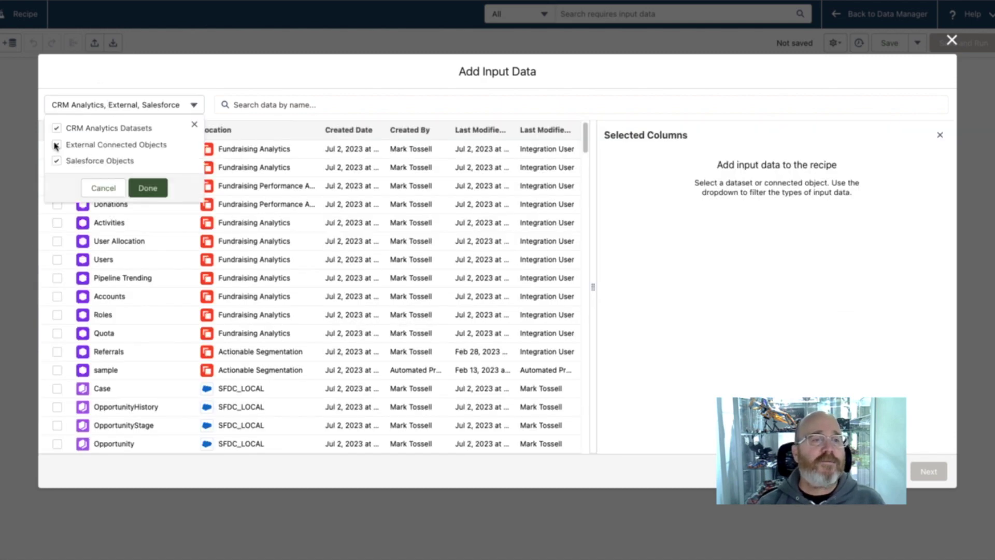
{"action": "left_click", "coordinate": [56, 145]}
{"action": "left_click", "coordinate": [57, 129]}
{"action": "left_click", "coordinate": [147, 188]}
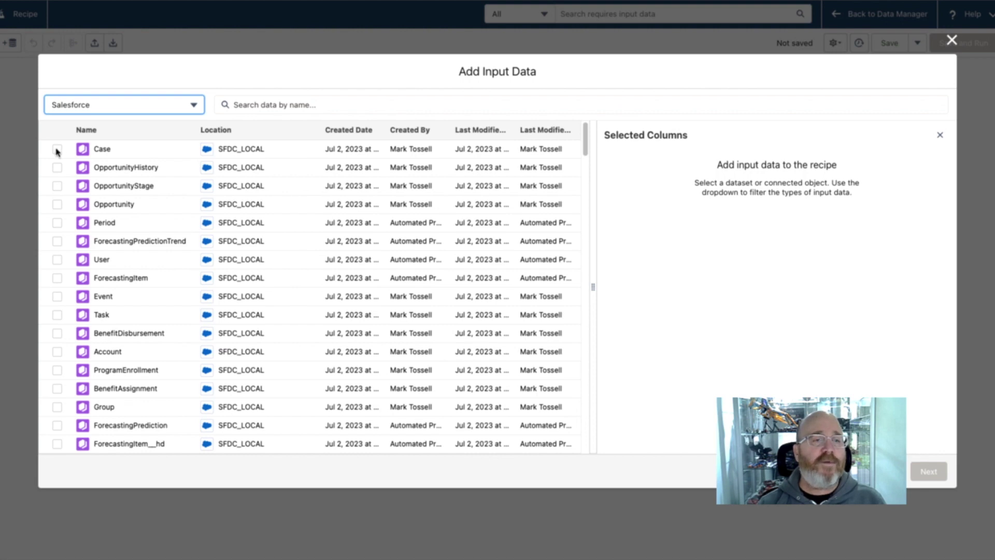
Check Opportunity, Task, User, Account and Case, then begin searching for contact objects.
{"action": "left_click", "coordinate": [58, 205]}
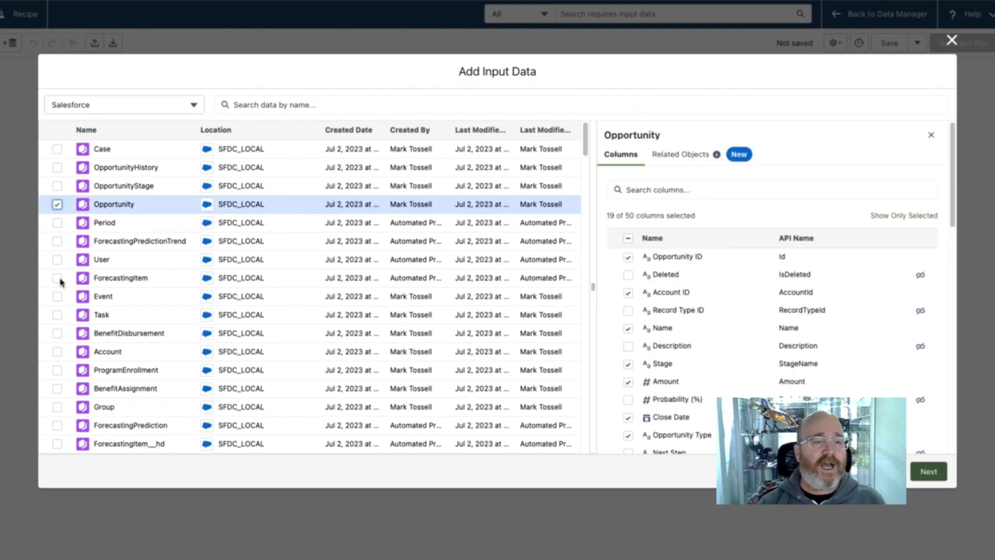
{"action": "left_click", "coordinate": [57, 315]}
{"action": "left_click", "coordinate": [58, 261]}
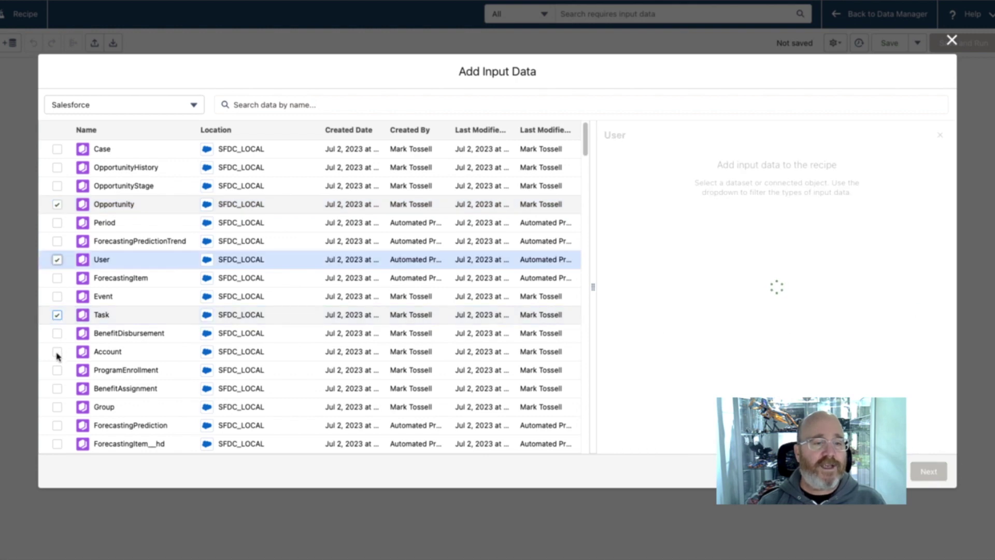
{"action": "left_click", "coordinate": [57, 352]}
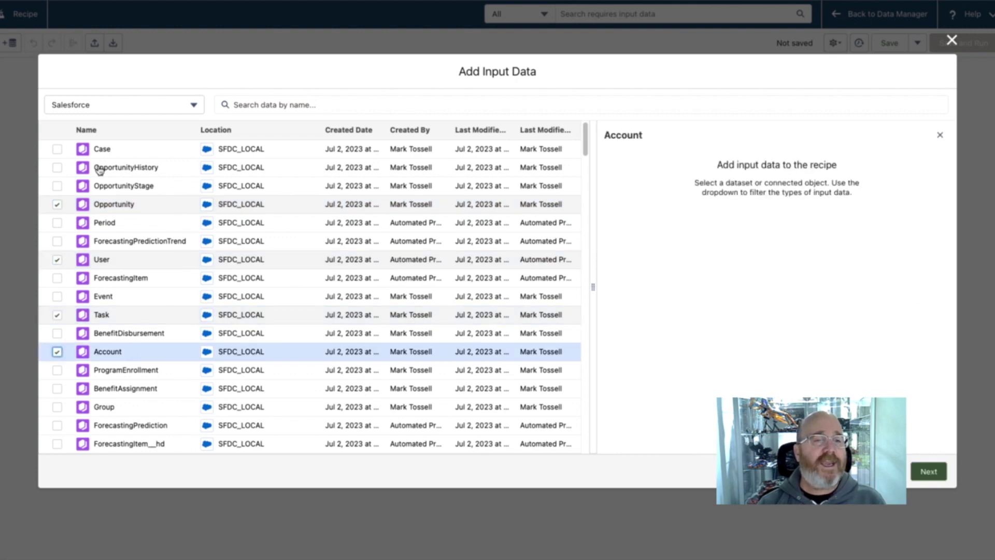
{"action": "left_click", "coordinate": [57, 150]}
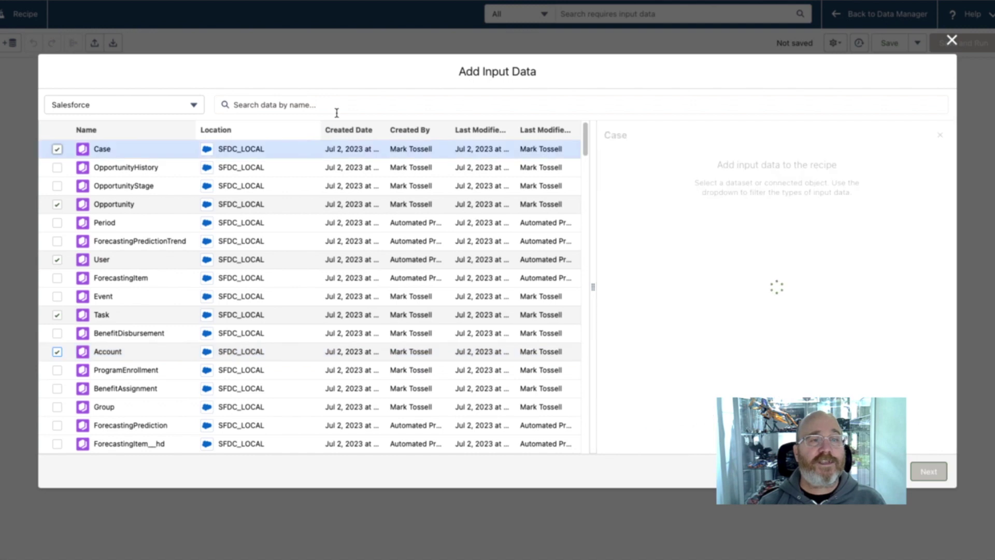
{"action": "left_click", "coordinate": [349, 101]}
{"action": "type", "text": "contcat"}
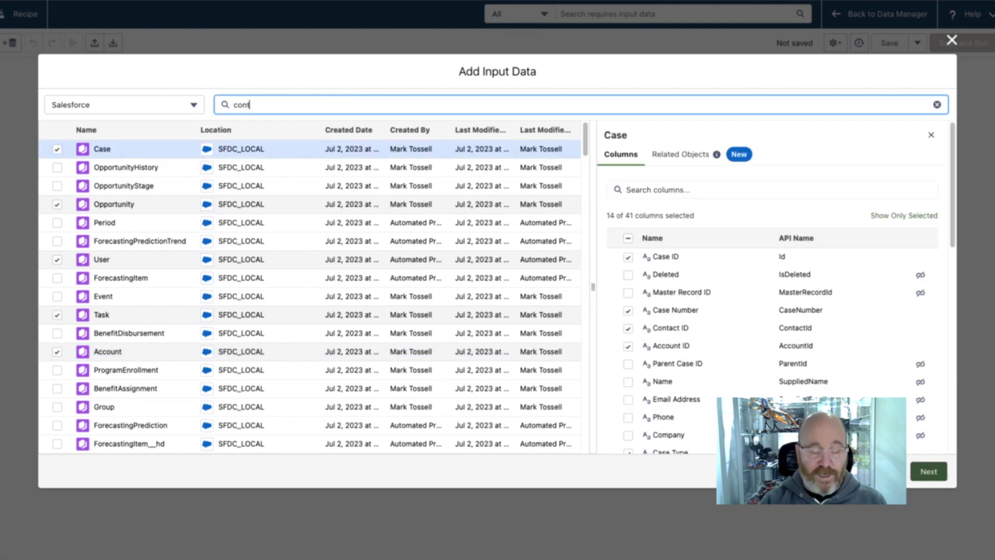
Correct the search to 'contact', add ContactOwnerSharingRule, and clear the search.
{"action": "key", "text": "BackSpace"}
{"action": "key", "text": "BackSpace"}
{"action": "key", "text": "BackSpace"}
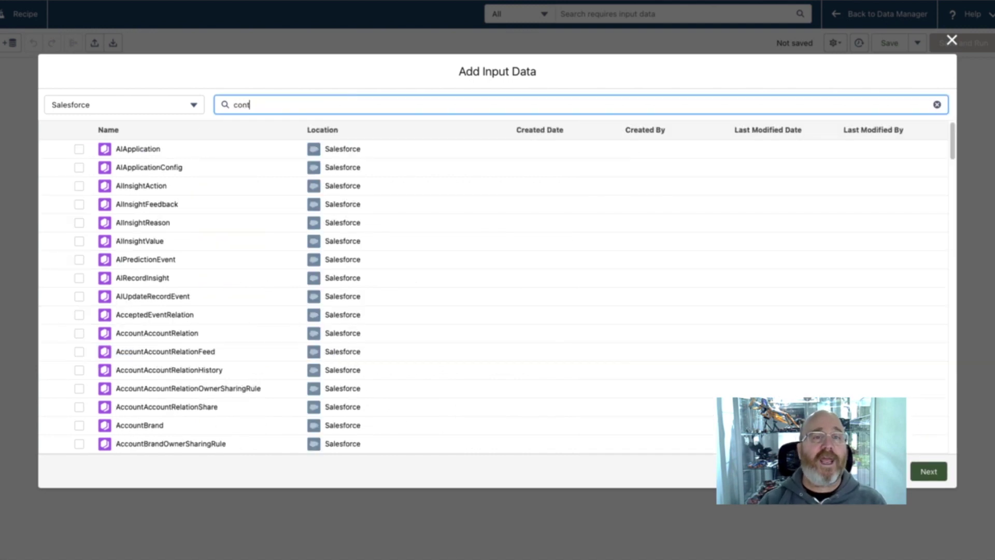
{"action": "type", "text": "act"}
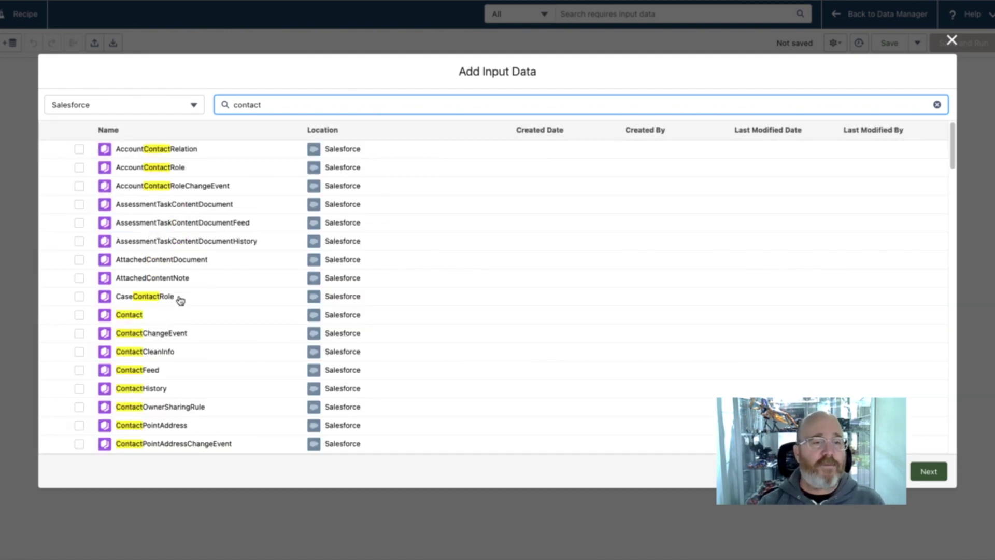
{"action": "left_click", "coordinate": [166, 313]}
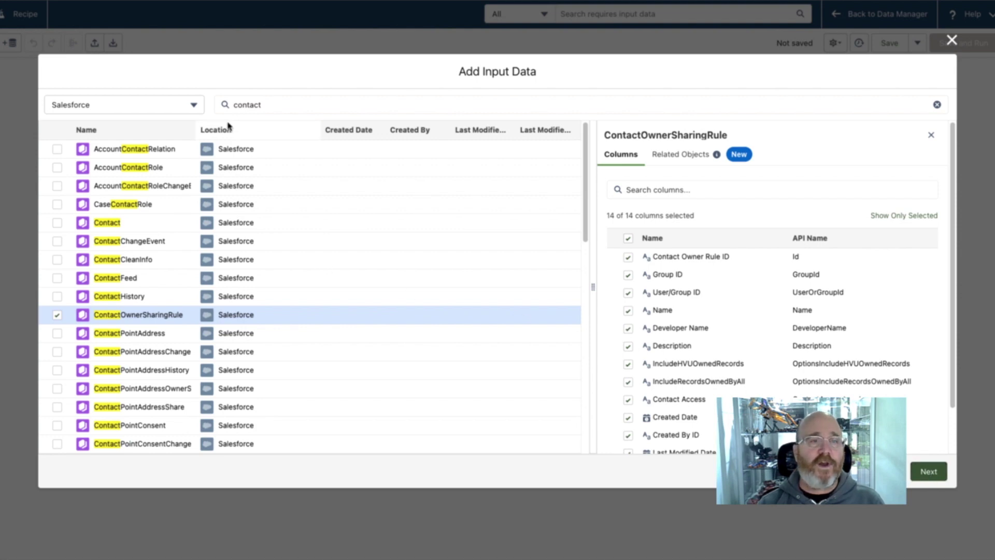
{"action": "double_click", "coordinate": [287, 106]}
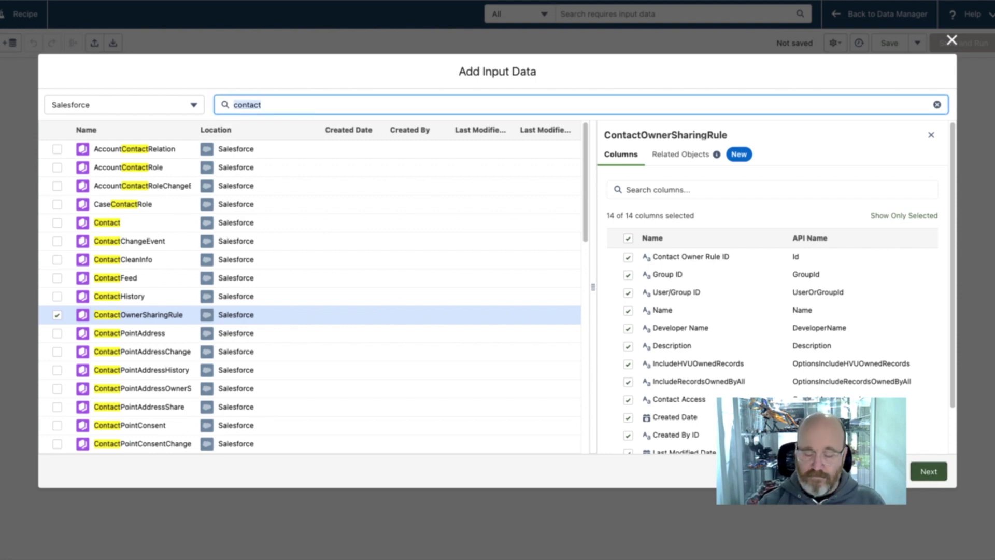
{"action": "key", "text": "BackSpace"}
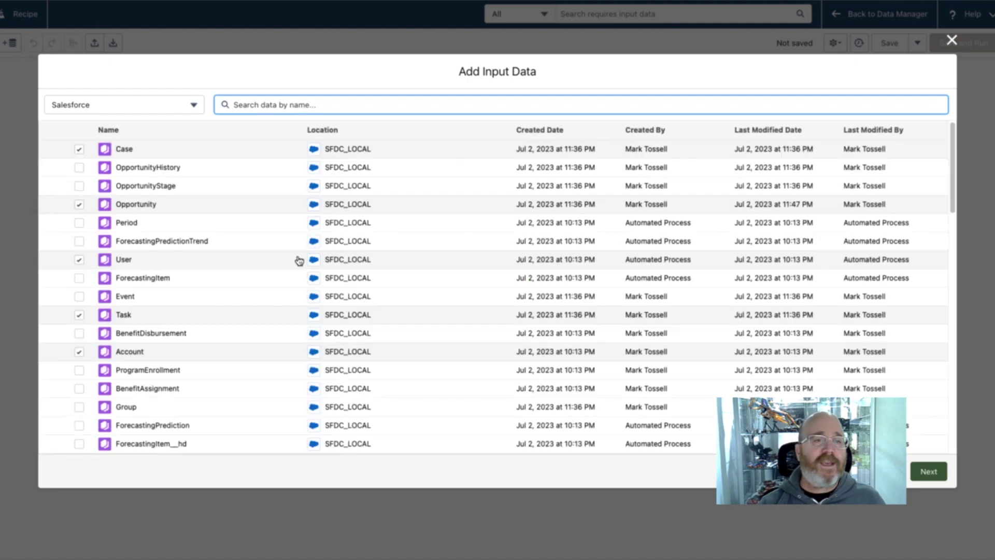
Review the chosen columns for Case and Opportunity, then place all objects on the canvas.
{"action": "left_click", "coordinate": [178, 151]}
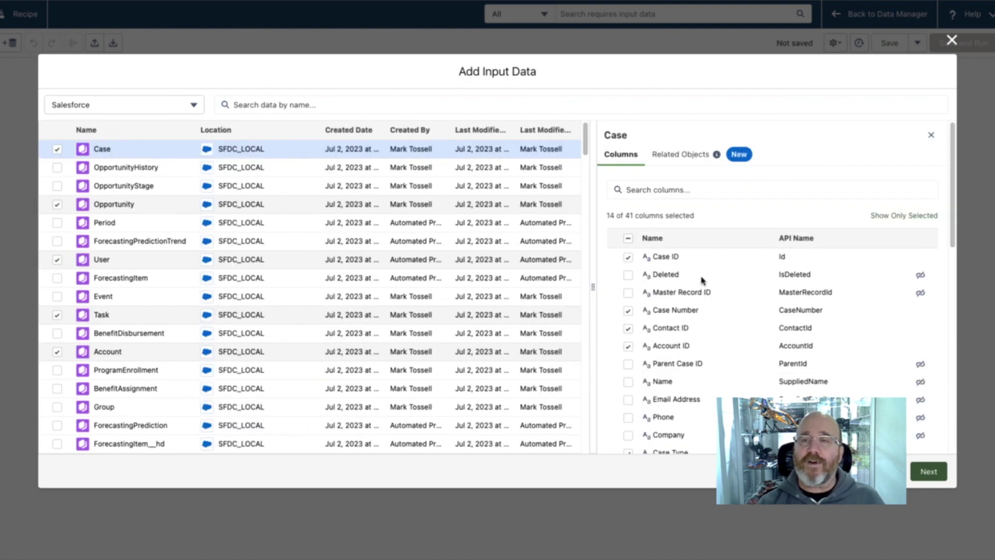
{"action": "scroll", "coordinate": [707, 312], "scroll_direction": "down", "scroll_amount": 10}
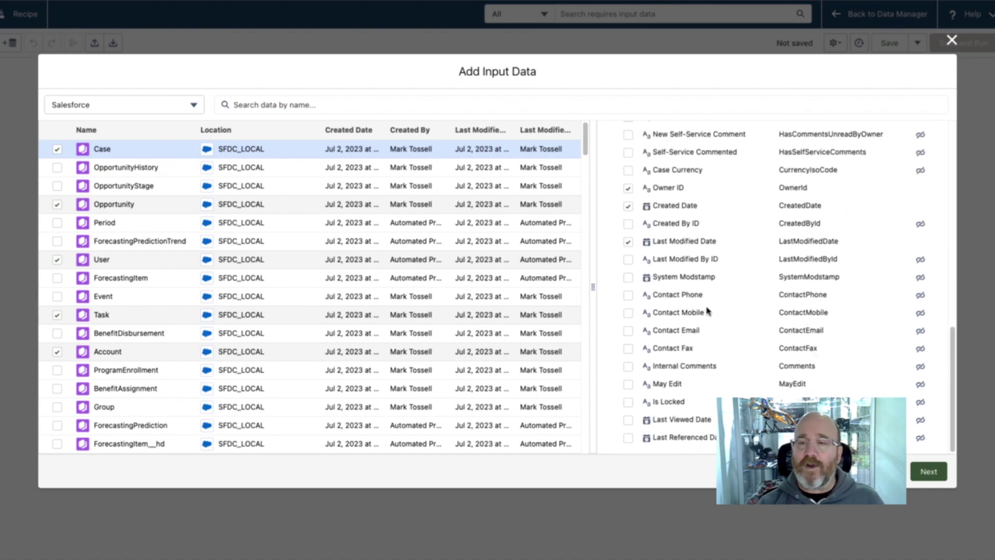
{"action": "scroll", "coordinate": [708, 310], "scroll_direction": "up", "scroll_amount": 3}
{"action": "scroll", "coordinate": [708, 310], "scroll_direction": "up", "scroll_amount": 5}
{"action": "scroll", "coordinate": [710, 321], "scroll_direction": "down", "scroll_amount": 5}
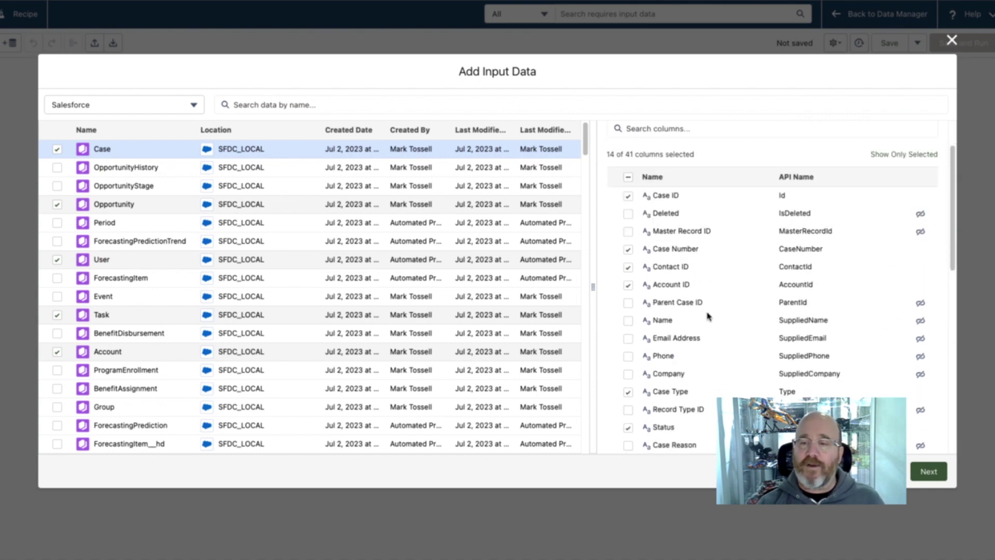
{"action": "left_click", "coordinate": [135, 208]}
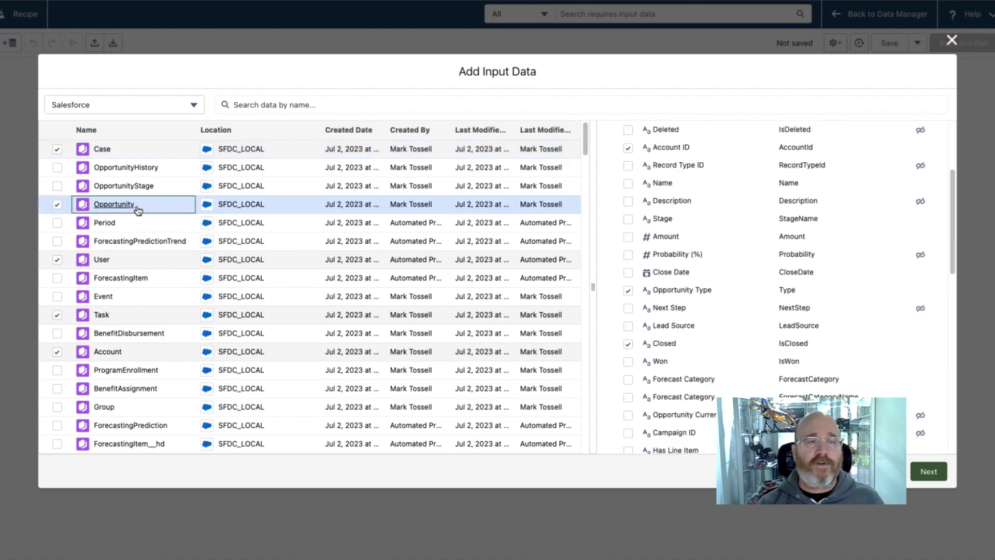
{"action": "scroll", "coordinate": [715, 329], "scroll_direction": "down", "scroll_amount": 5}
{"action": "scroll", "coordinate": [715, 329], "scroll_direction": "up", "scroll_amount": 10}
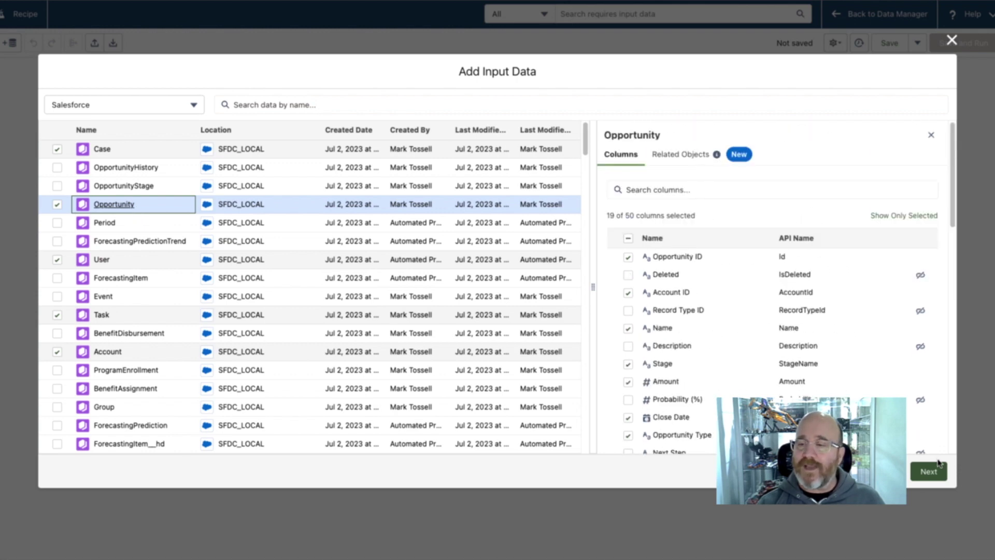
{"action": "left_click", "coordinate": [929, 473]}
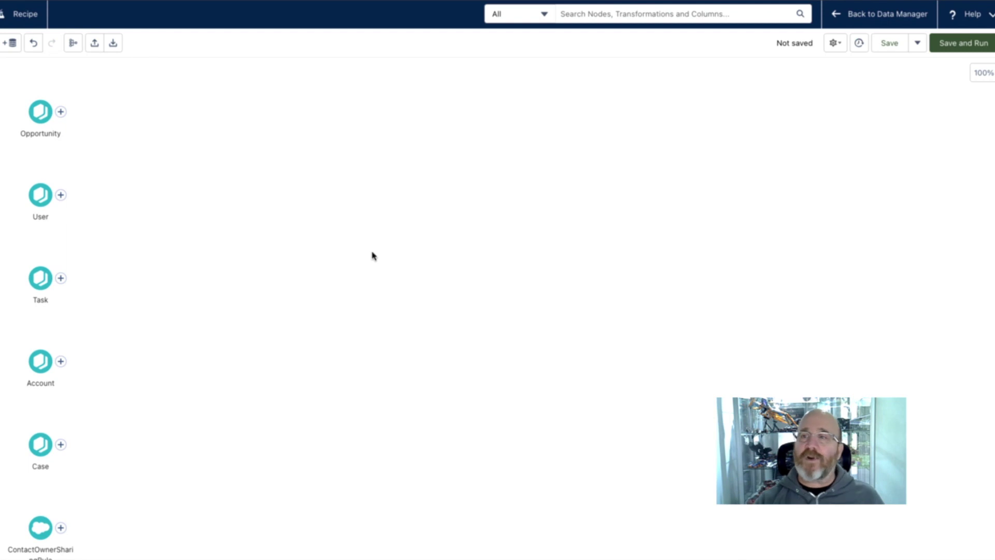
{"action": "scroll", "coordinate": [176, 365], "scroll_direction": "down", "scroll_amount": 2}
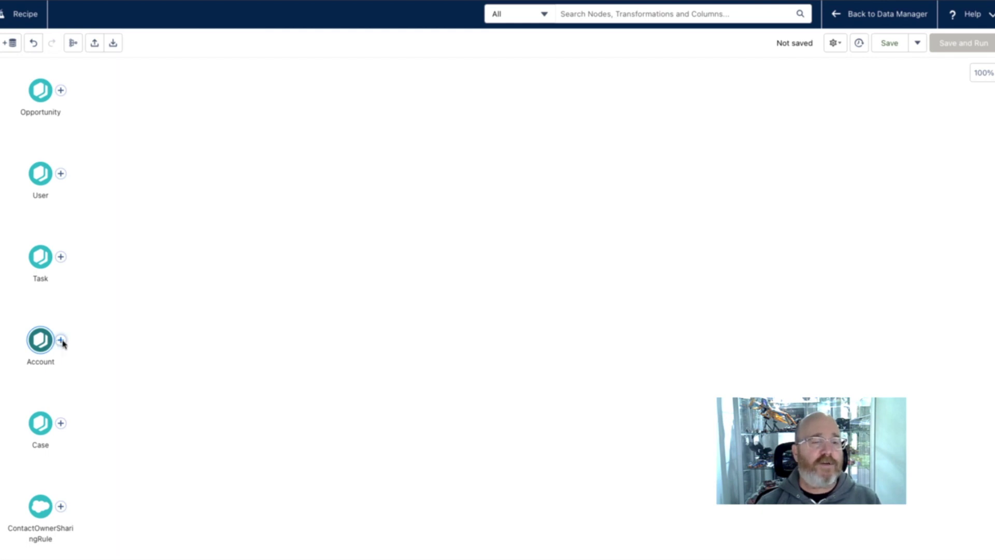
{"action": "left_click_drag", "start_coordinate": [61, 342], "coordinate": [23, 145]}
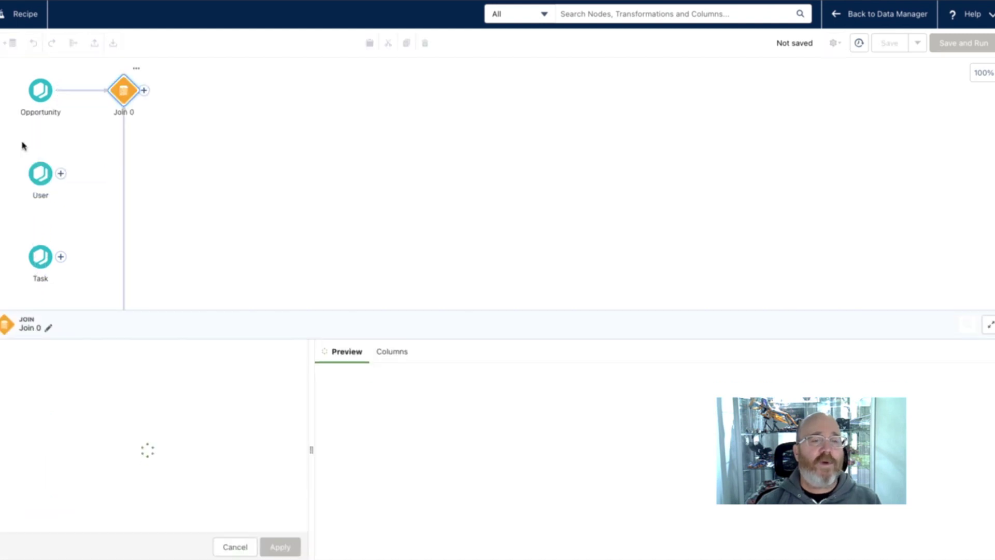
{"action": "left_click_drag", "start_coordinate": [455, 312], "coordinate": [462, 276]}
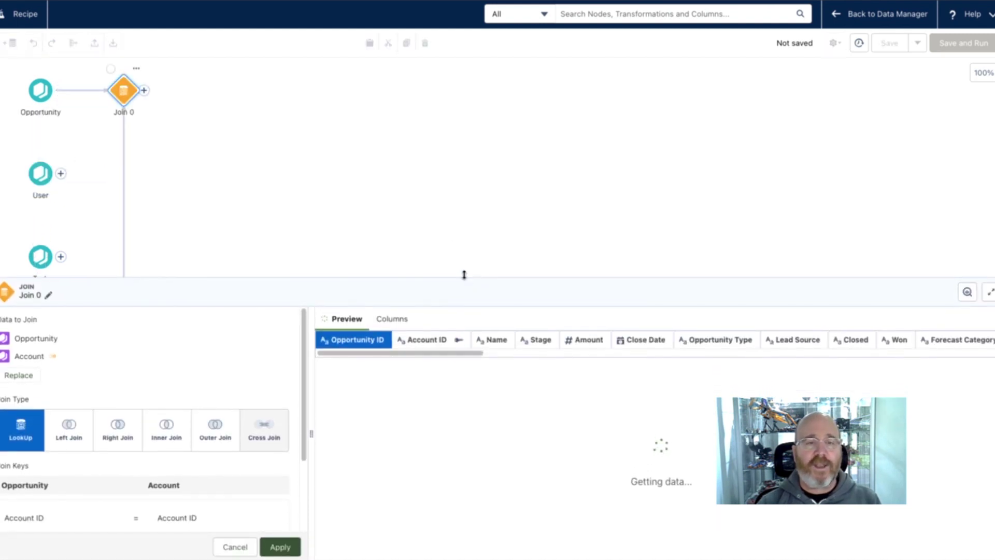
{"action": "left_click", "coordinate": [990, 288]}
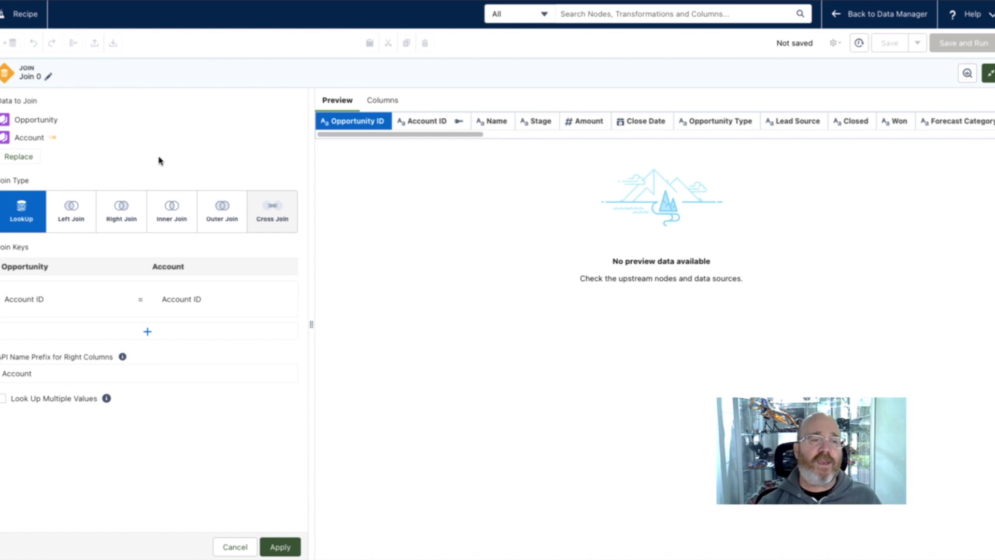
{"action": "left_click", "coordinate": [87, 206]}
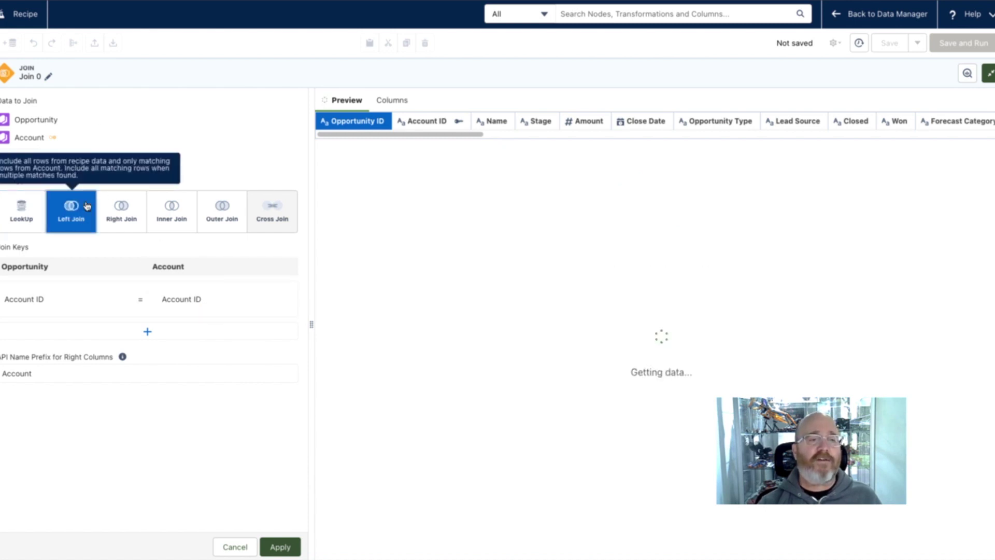
{"action": "left_click", "coordinate": [129, 214]}
{"action": "left_click", "coordinate": [177, 217]}
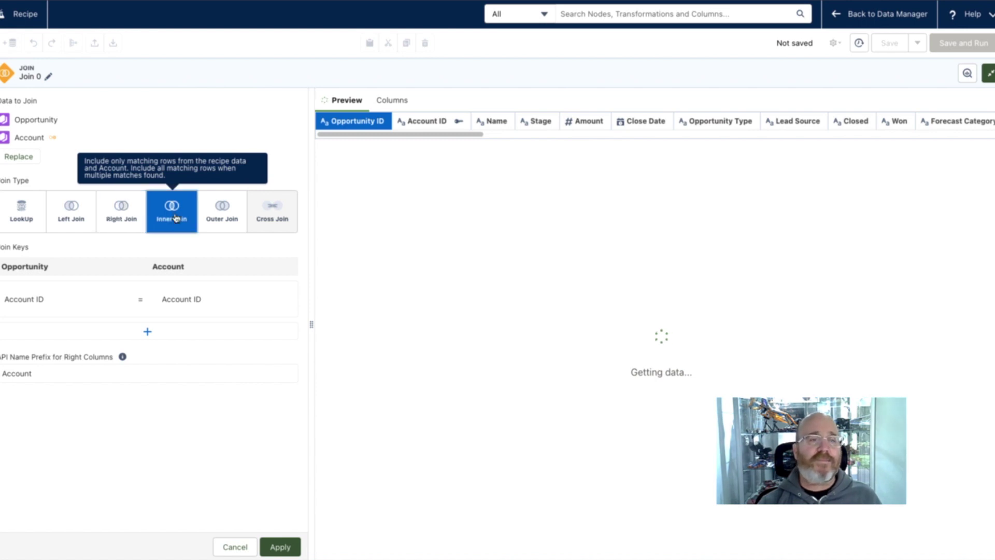
{"action": "left_click", "coordinate": [214, 218]}
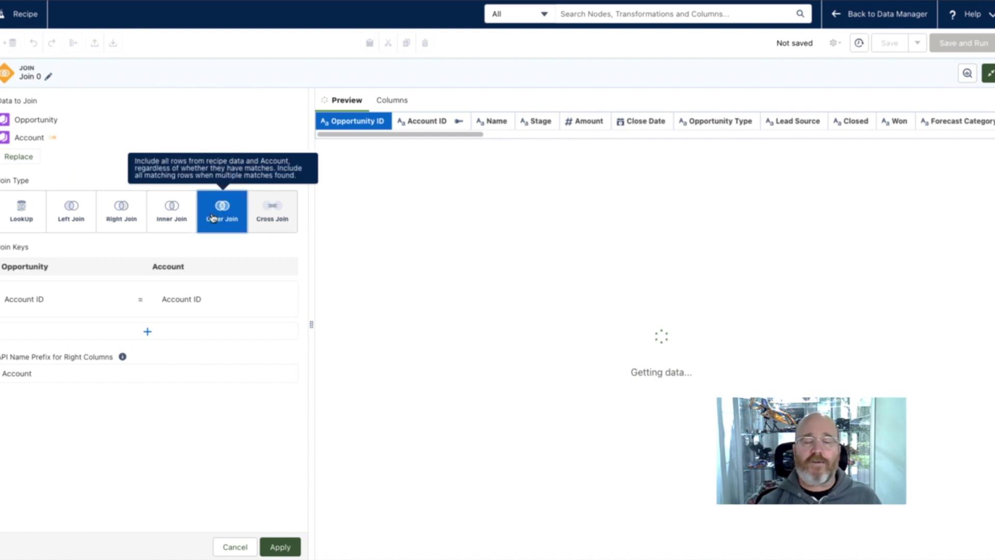
{"action": "left_click", "coordinate": [36, 204]}
{"action": "left_click", "coordinate": [235, 547]}
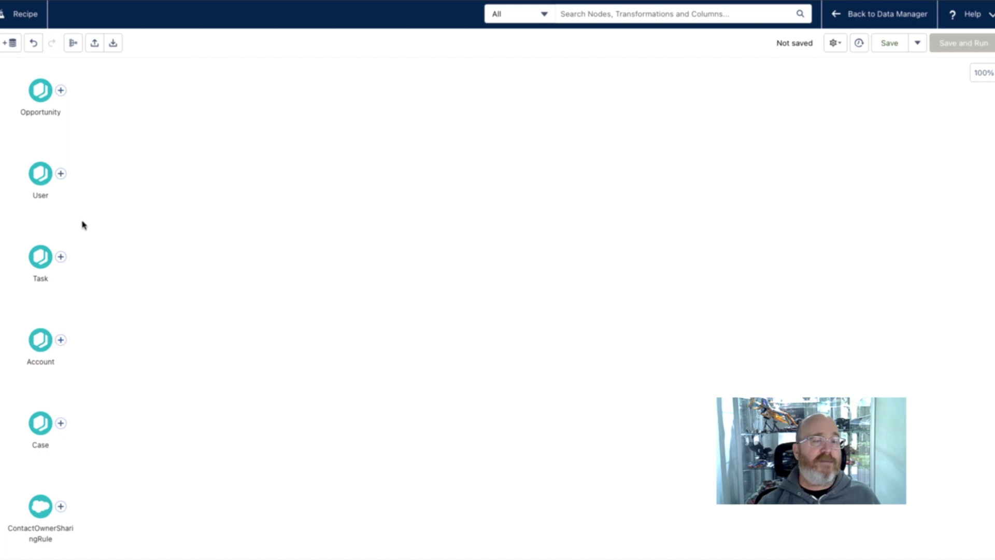
Preview a join of User onto Account in the expanded panel, then cancel it.
{"action": "left_click_drag", "start_coordinate": [60, 176], "coordinate": [47, 394]}
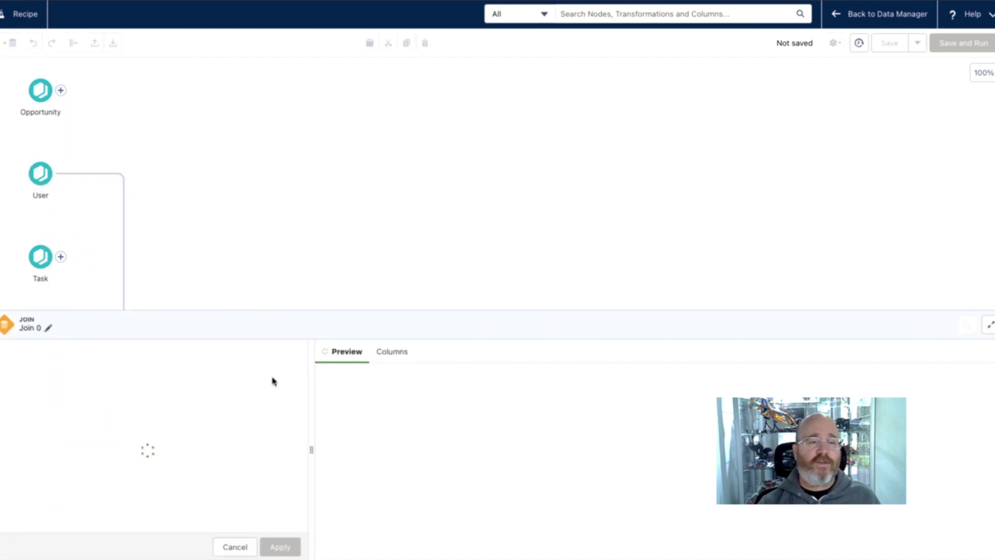
{"action": "left_click", "coordinate": [990, 325]}
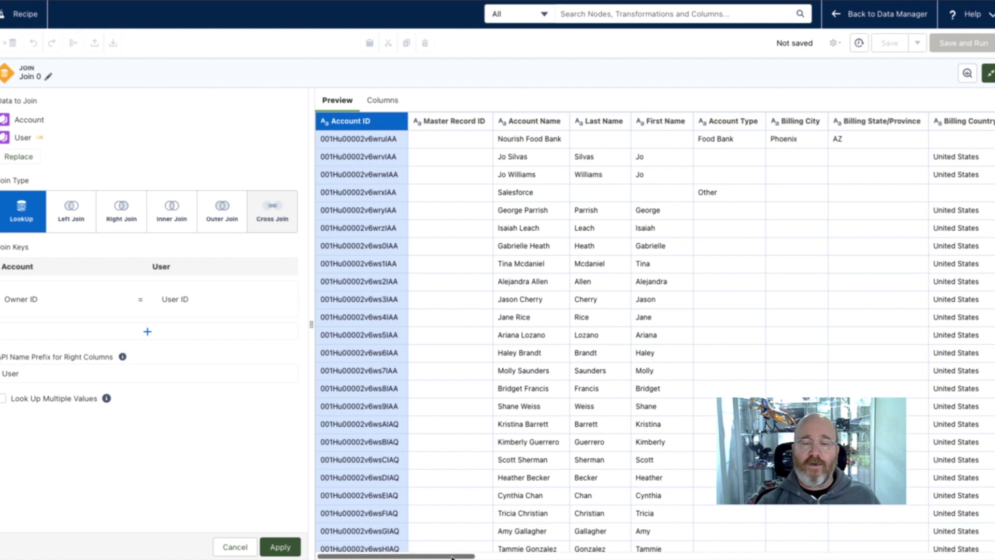
{"action": "left_click_drag", "start_coordinate": [464, 554], "coordinate": [825, 540]}
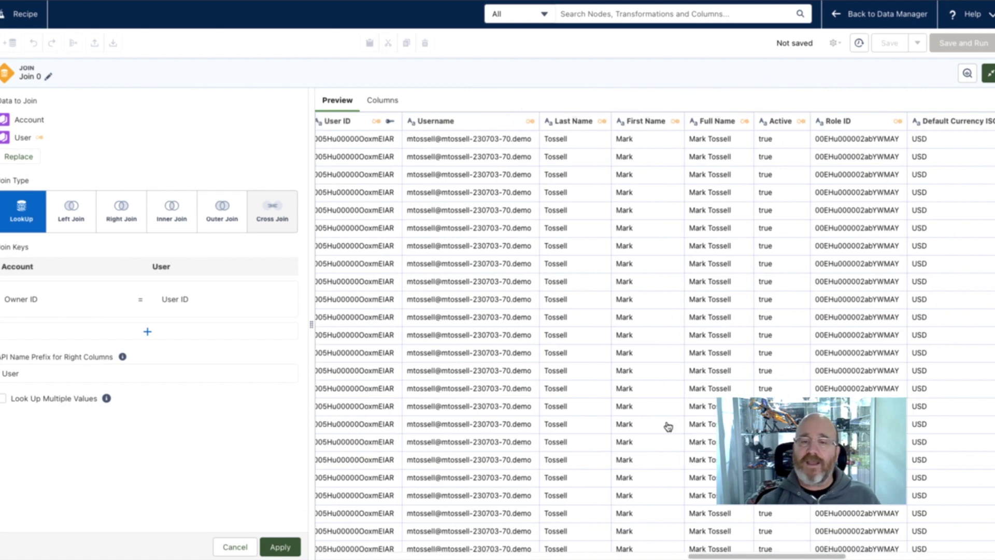
{"action": "left_click_drag", "start_coordinate": [816, 556], "coordinate": [454, 536]}
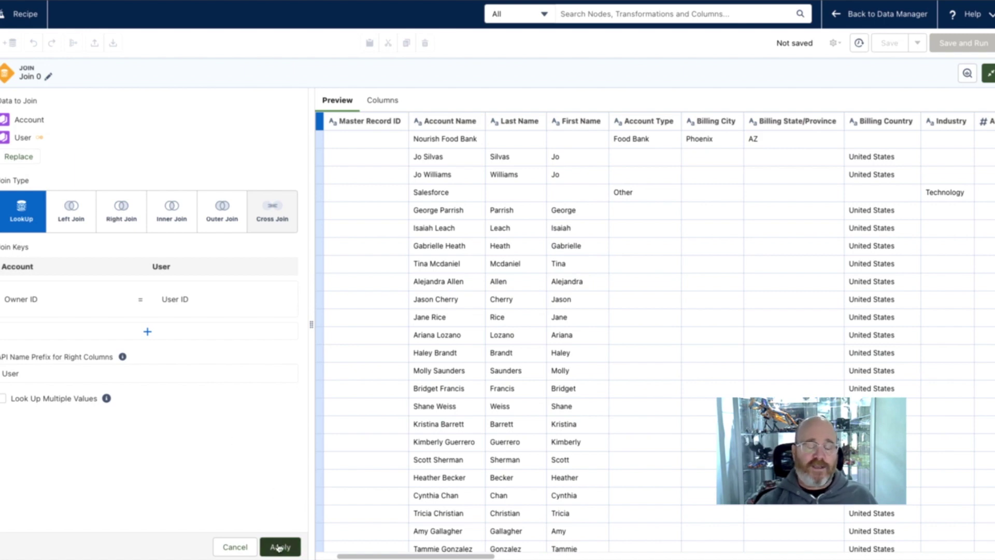
{"action": "left_click", "coordinate": [238, 550]}
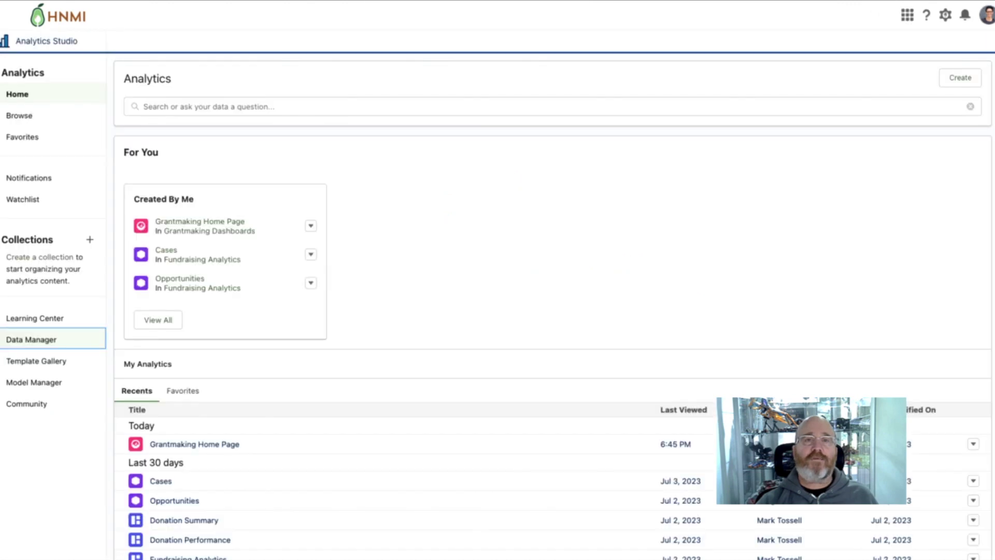
Browse datasets and open the Opportunities dataset in a new lens.
{"action": "left_click", "coordinate": [47, 120]}
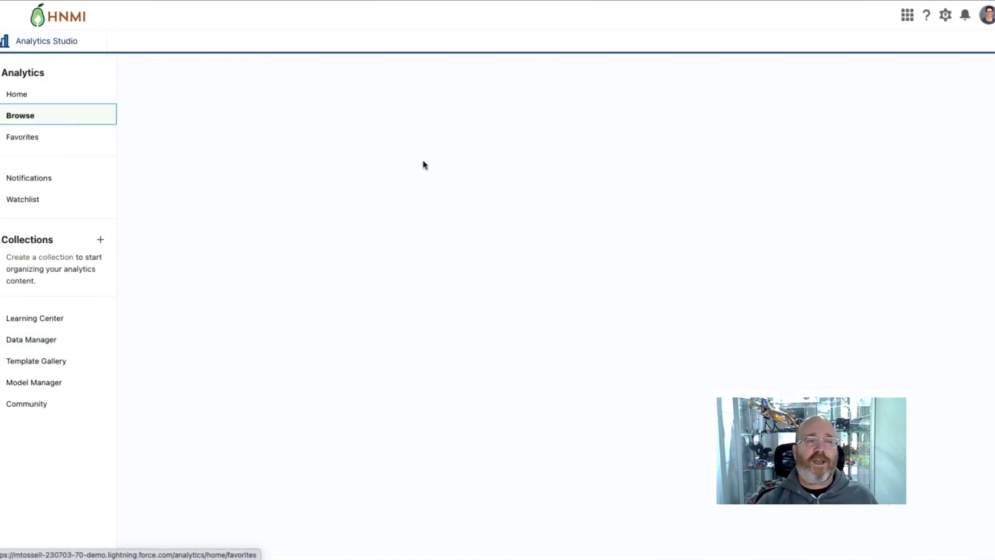
{"action": "left_click", "coordinate": [527, 145]}
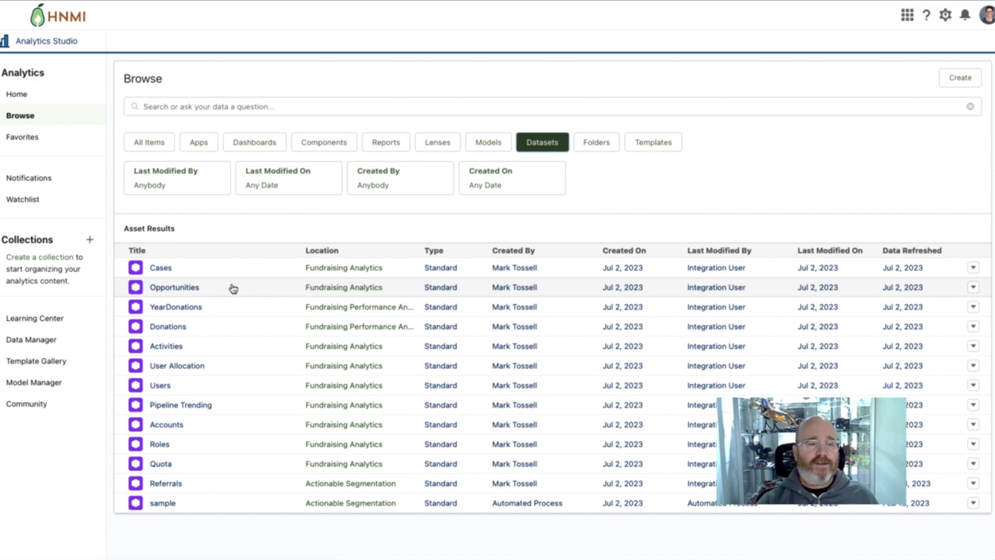
{"action": "left_click", "coordinate": [197, 289]}
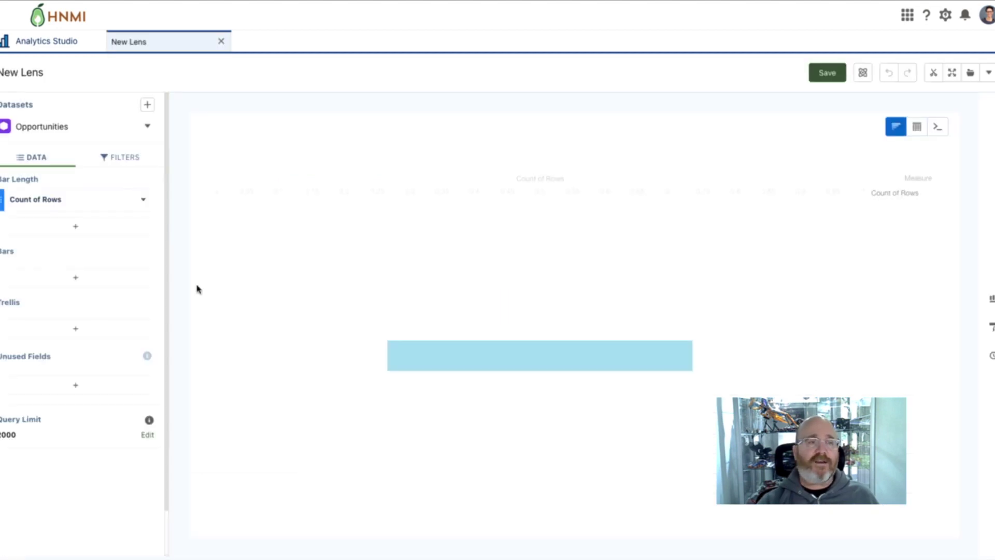
Set bar length to SUM of Amount, check grouping options, then undo back to Count of Rows.
{"action": "left_click", "coordinate": [66, 203]}
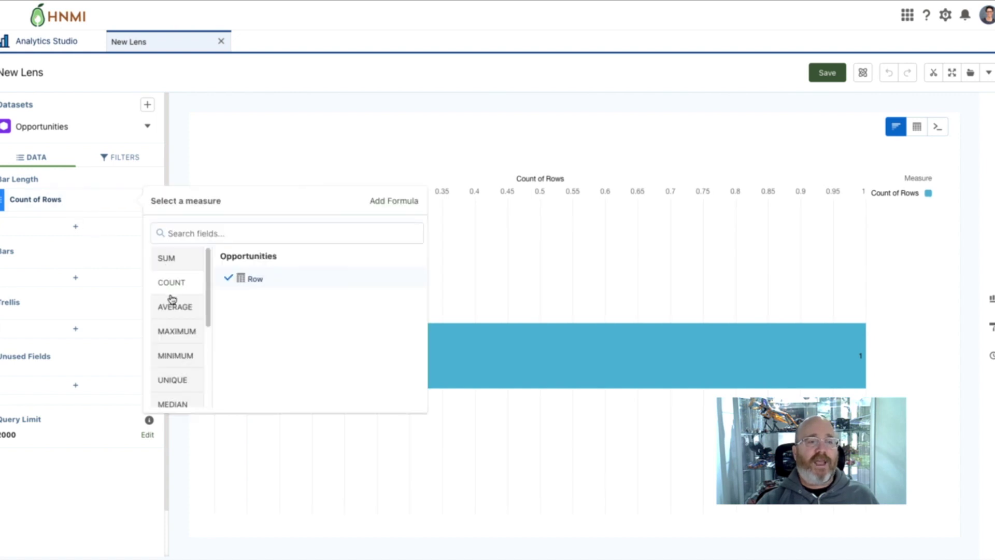
{"action": "left_click", "coordinate": [174, 258]}
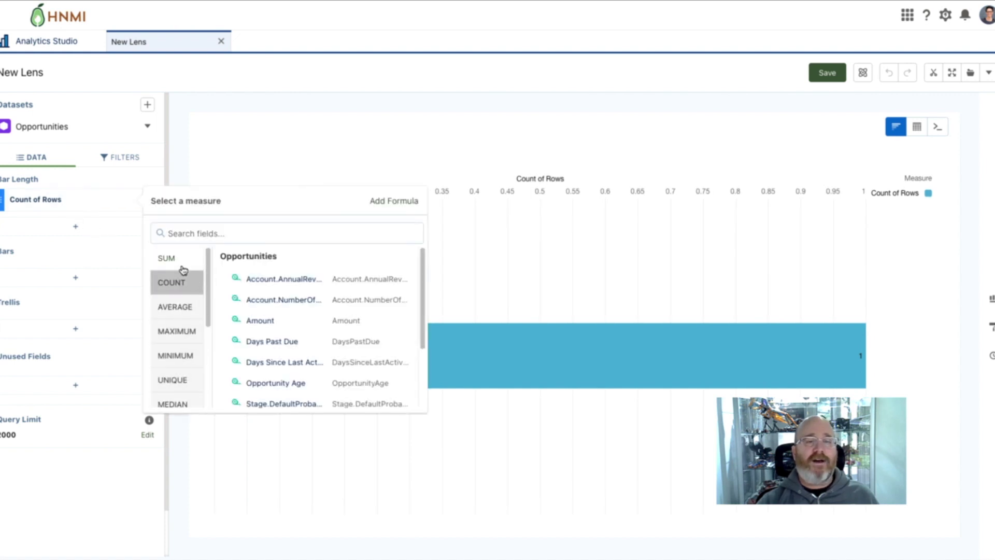
{"action": "left_click", "coordinate": [261, 321]}
{"action": "left_click", "coordinate": [132, 280]}
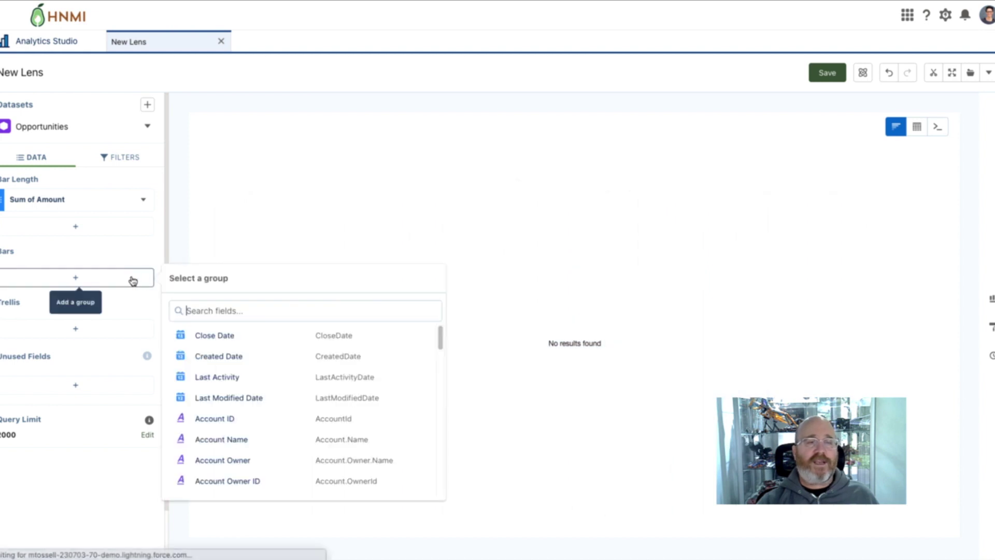
{"action": "left_click", "coordinate": [123, 83]}
{"action": "left_click", "coordinate": [889, 73]}
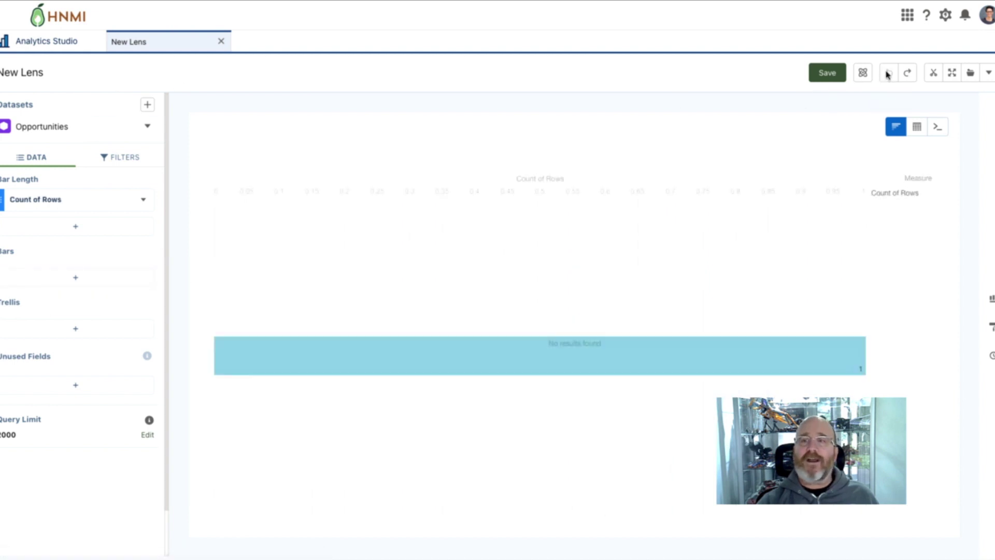